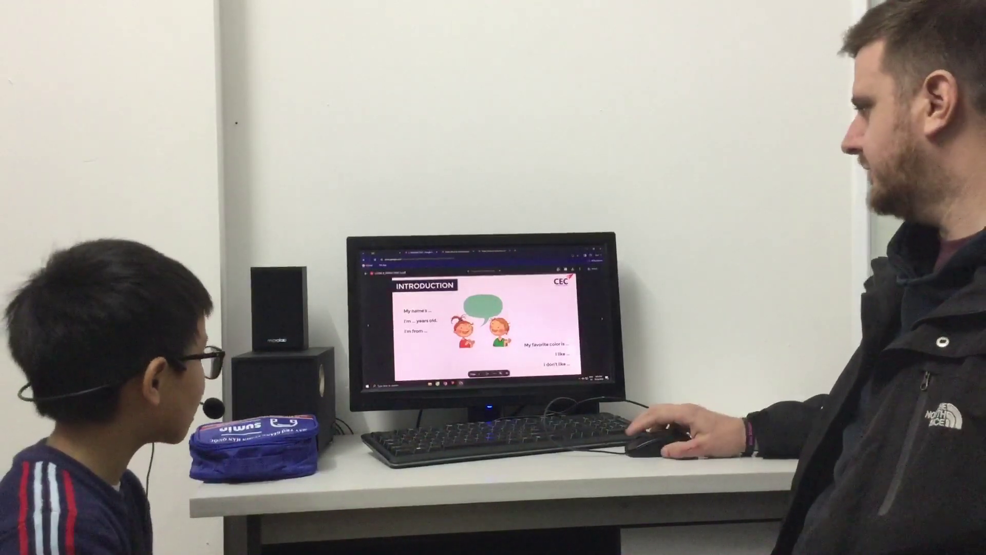
scroll(486, 327, "down", 3)
scroll(485, 327, "down", 3)
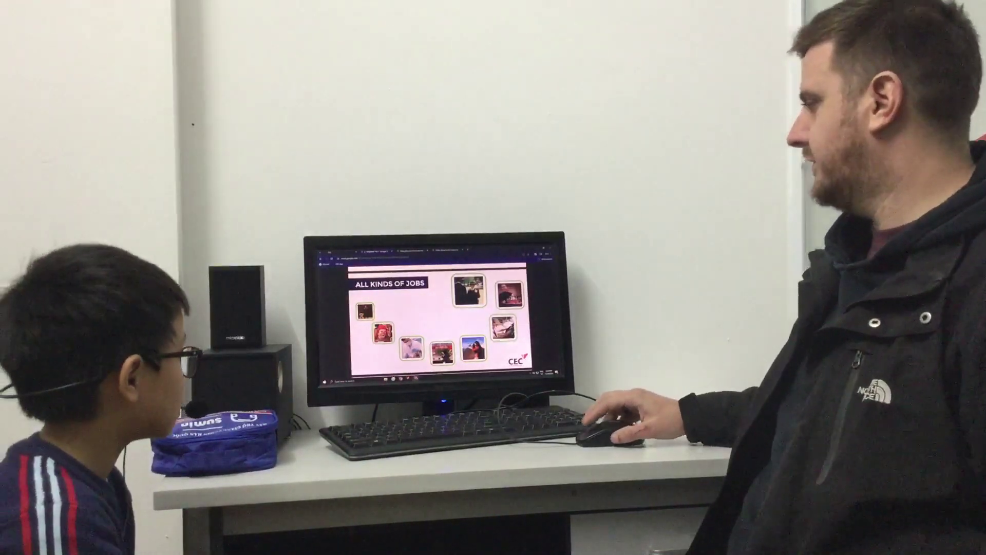
scroll(440, 319, "down", 5)
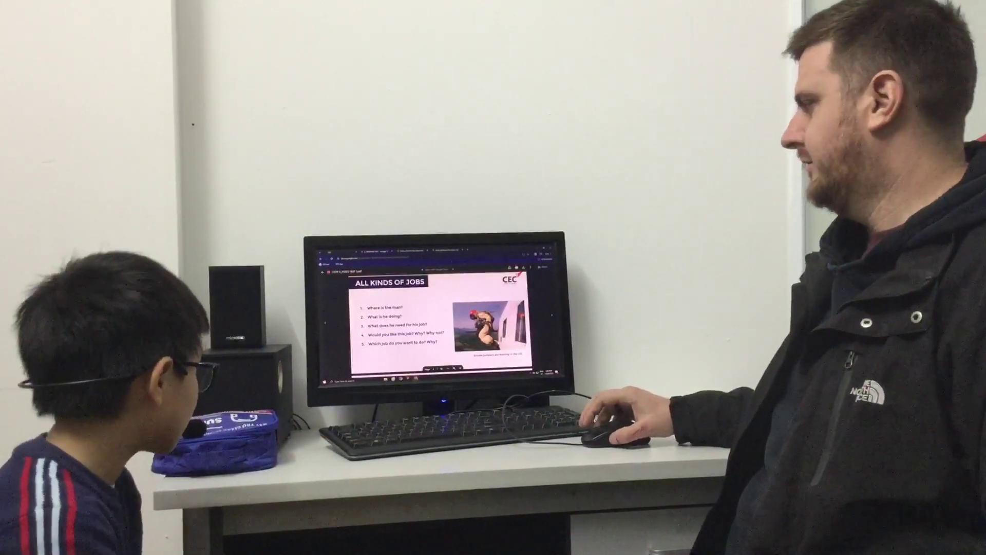
scroll(439, 324, "down", 5)
scroll(439, 324, "down", 3)
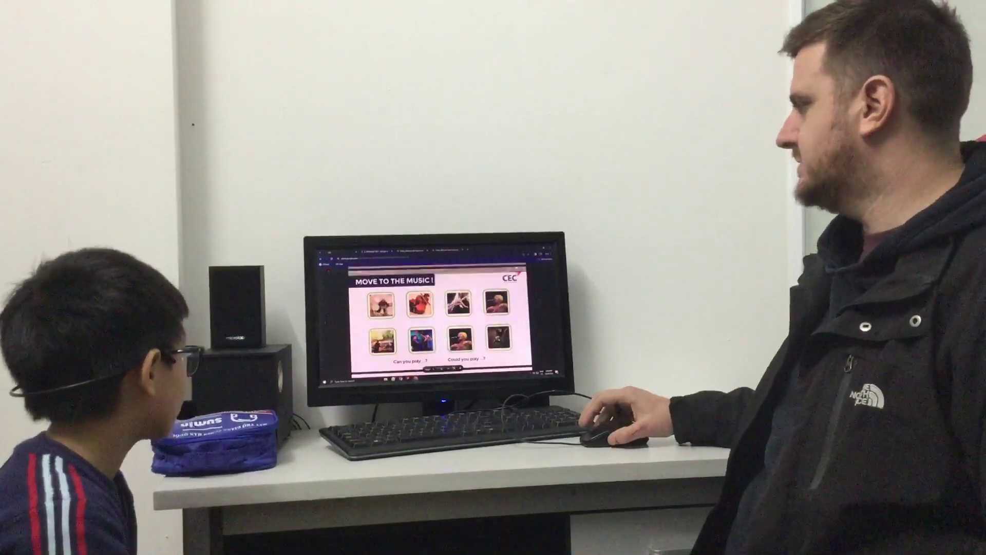
scroll(439, 324, "down", 1)
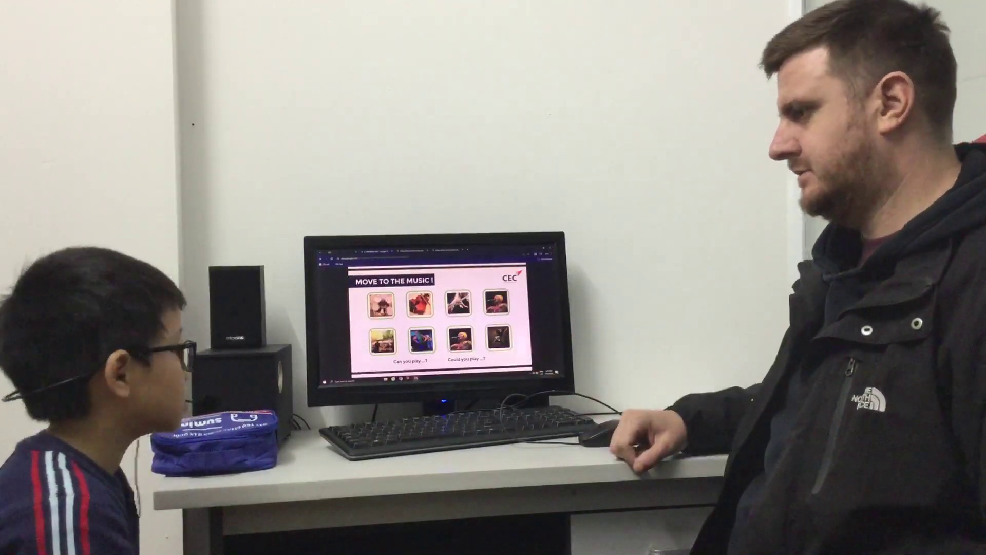
scroll(439, 320, "down", 5)
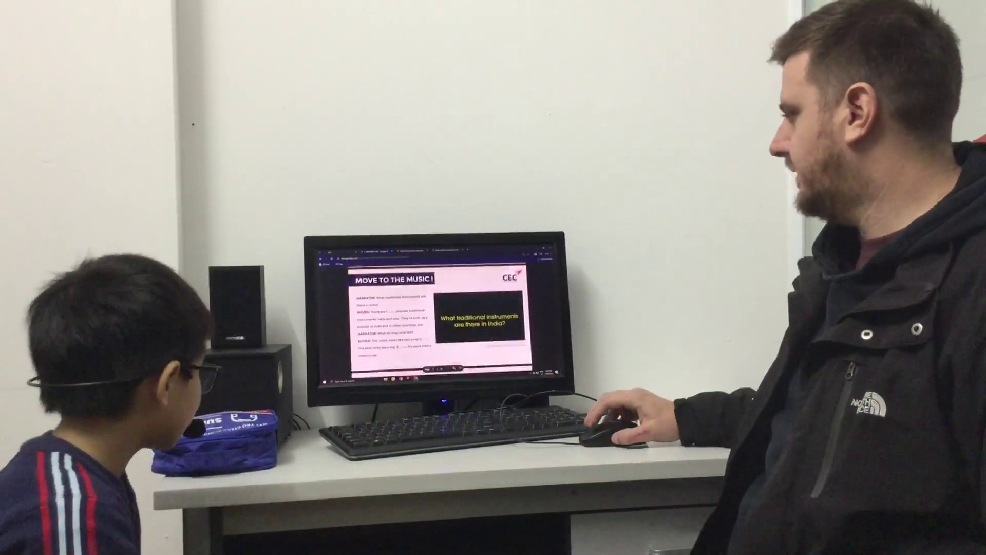
scroll(439, 320, "down", 2)
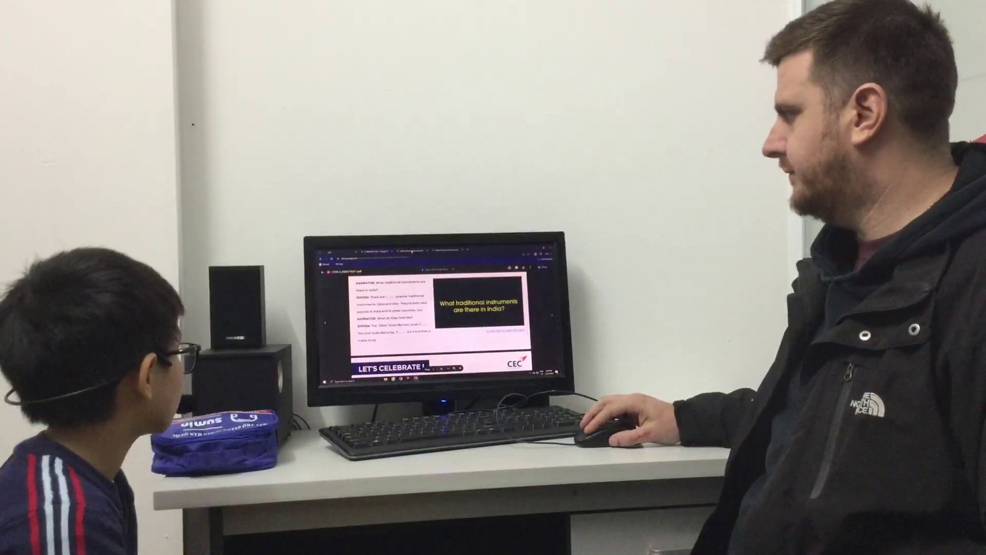
left_click(441, 318)
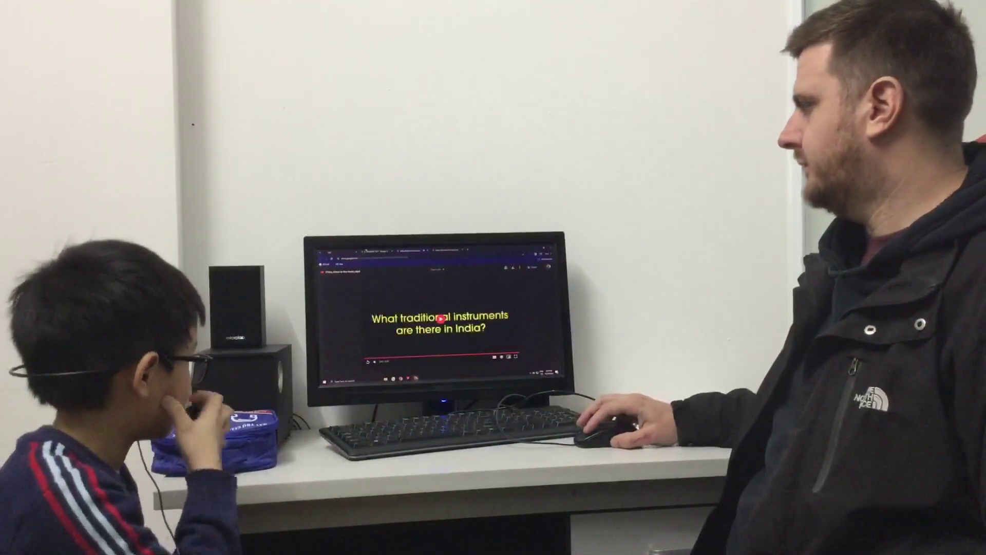
left_click(515, 355)
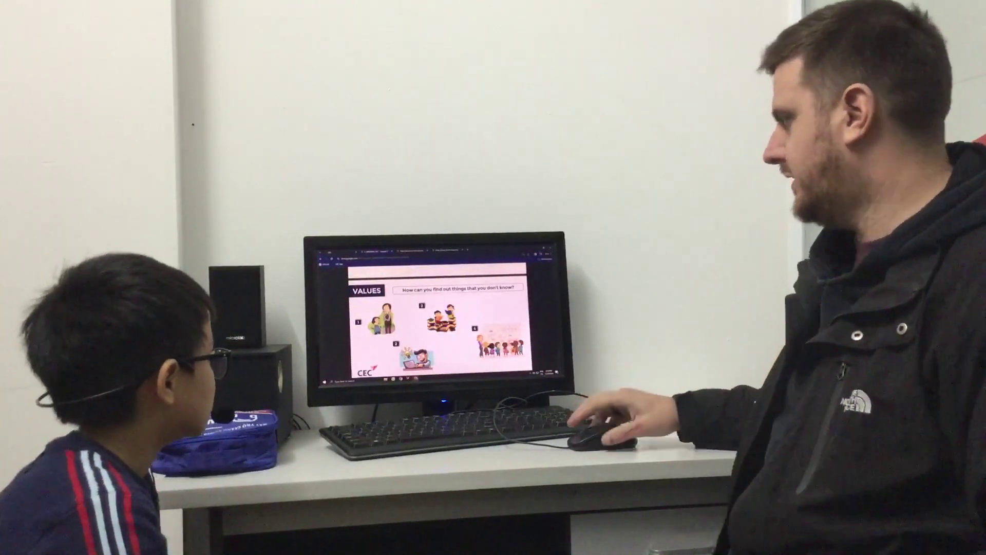
scroll(439, 315, "down", 3)
scroll(440, 317, "down", 3)
scroll(439, 316, "down", 2)
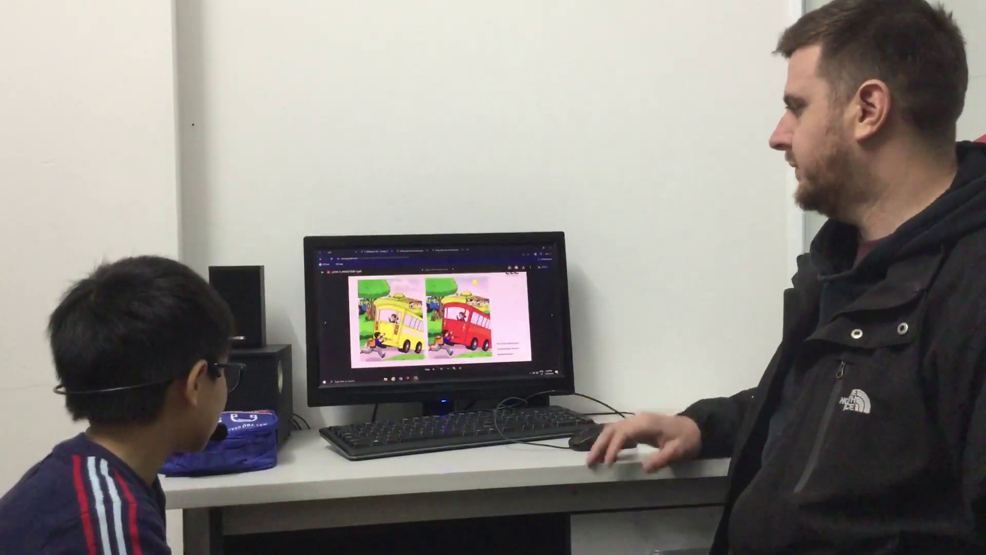